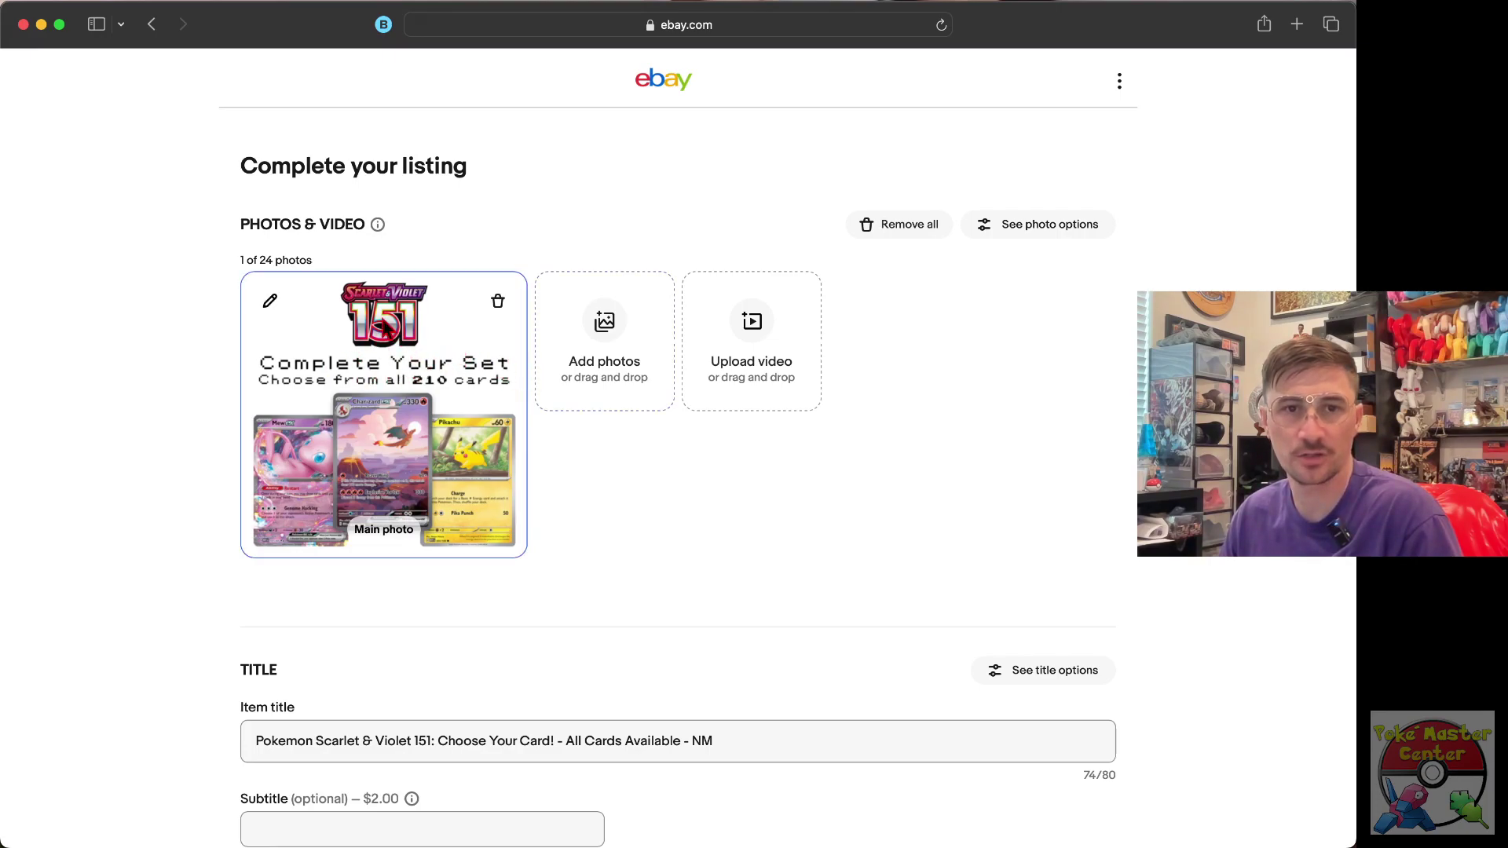
scroll(1056, 493, down, 5)
scroll(1057, 493, down, 8)
scroll(1057, 493, down, 5)
scroll(1056, 496, down, 8)
scroll(1053, 479, down, 8)
scroll(1051, 478, down, 6)
scroll(1053, 479, down, 2)
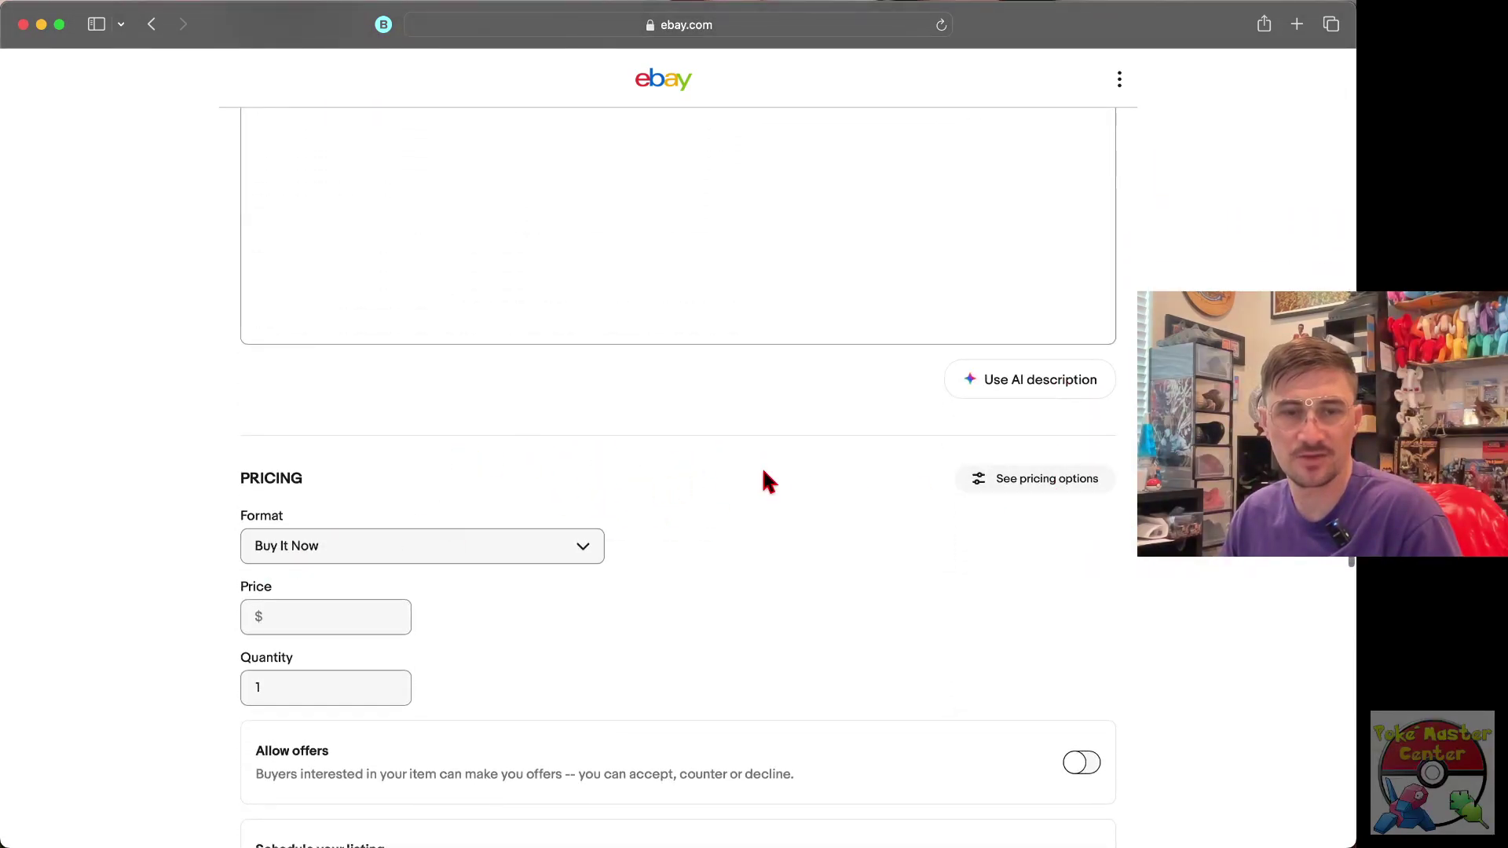
scroll(761, 465, up, 8)
scroll(762, 466, up, 8)
scroll(761, 466, up, 5)
scroll(765, 479, up, 6)
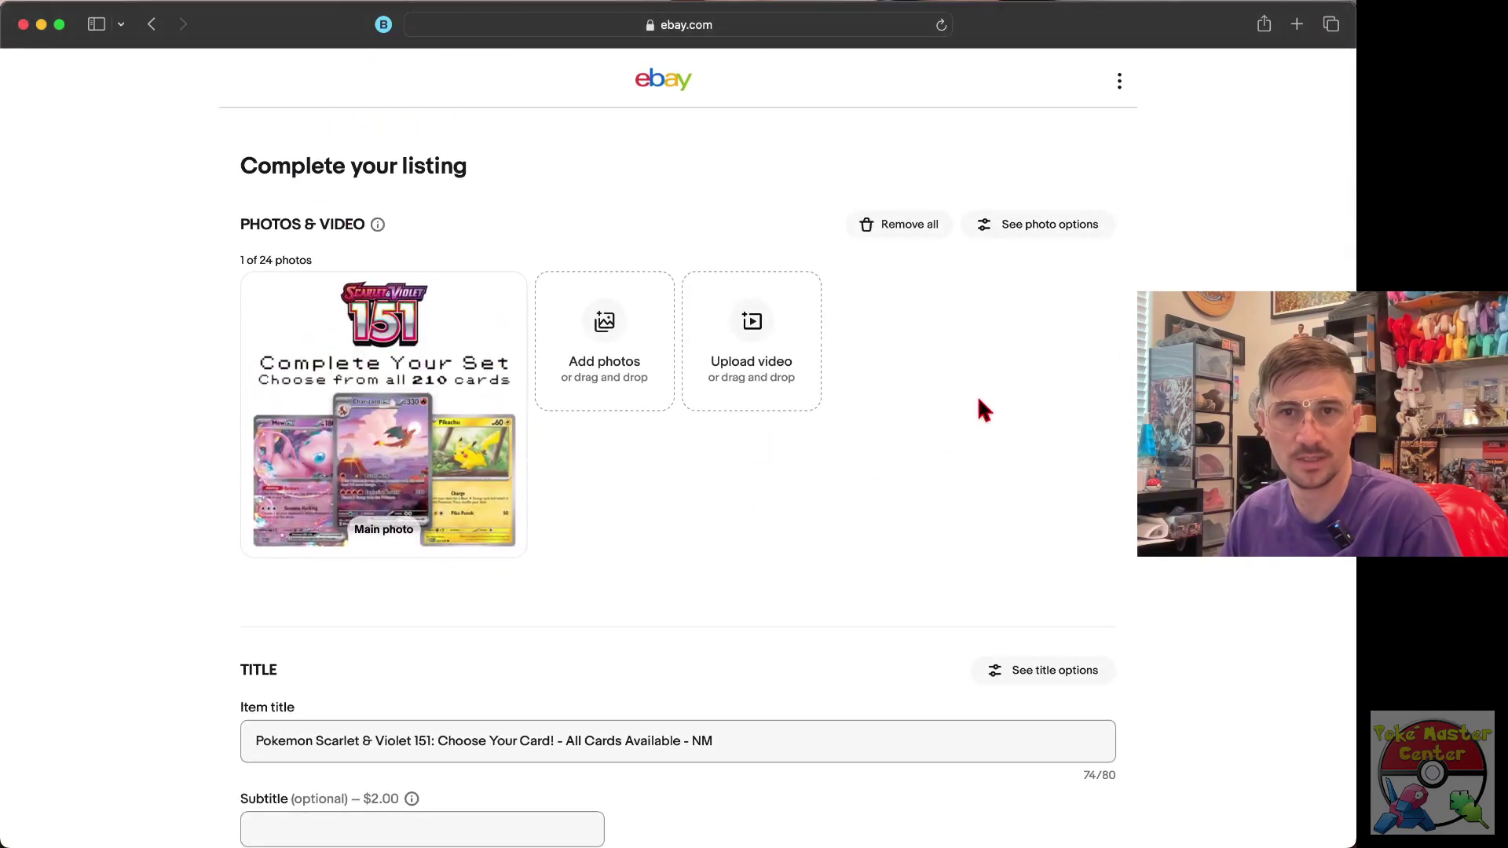
Switch on the Variations toggle in the listing settings and close the settings dialog.
click(1120, 83)
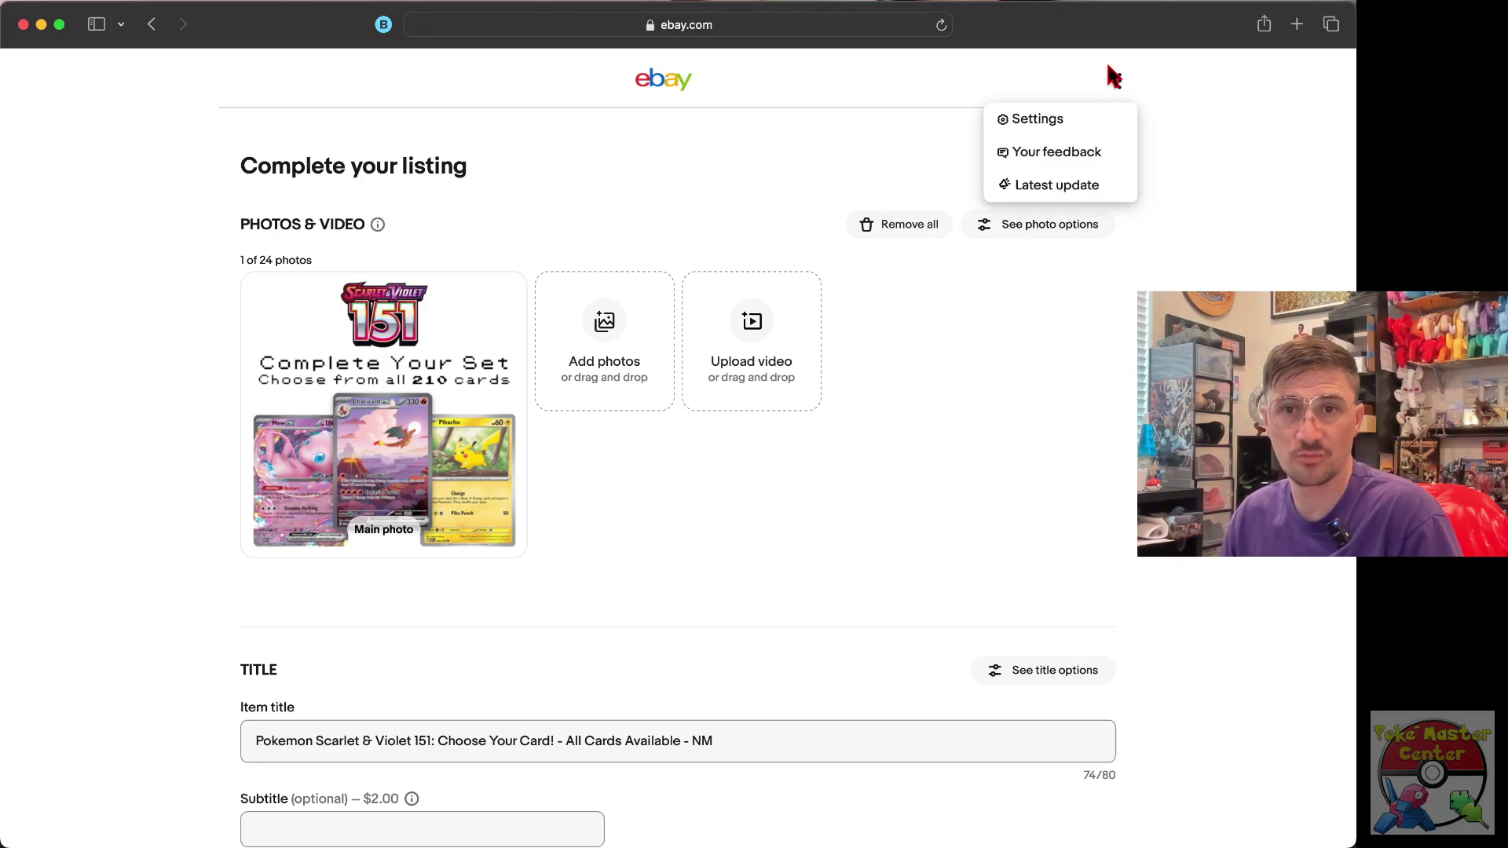
click(1090, 117)
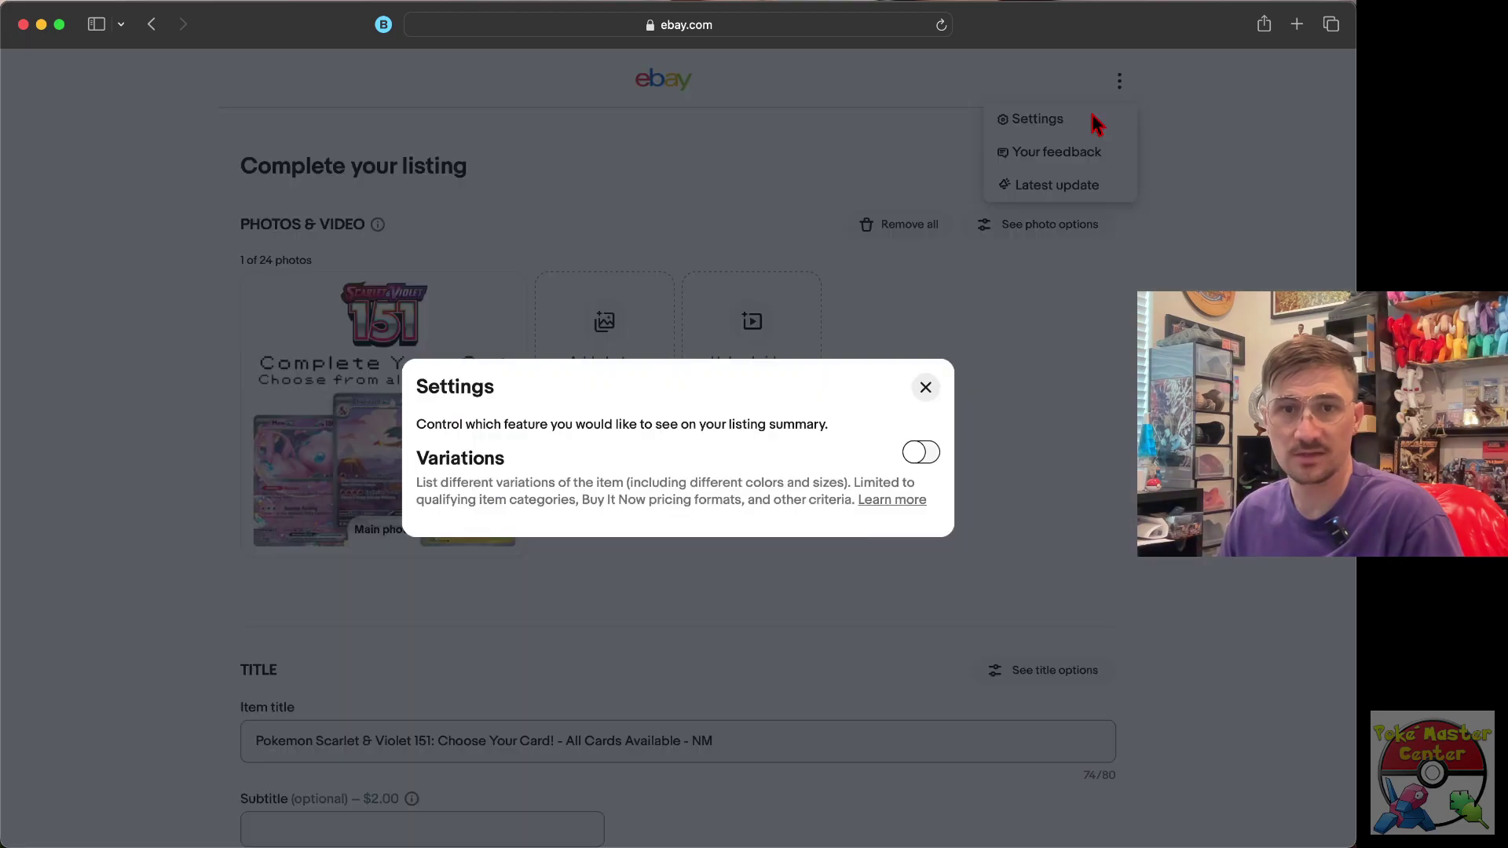
click(920, 453)
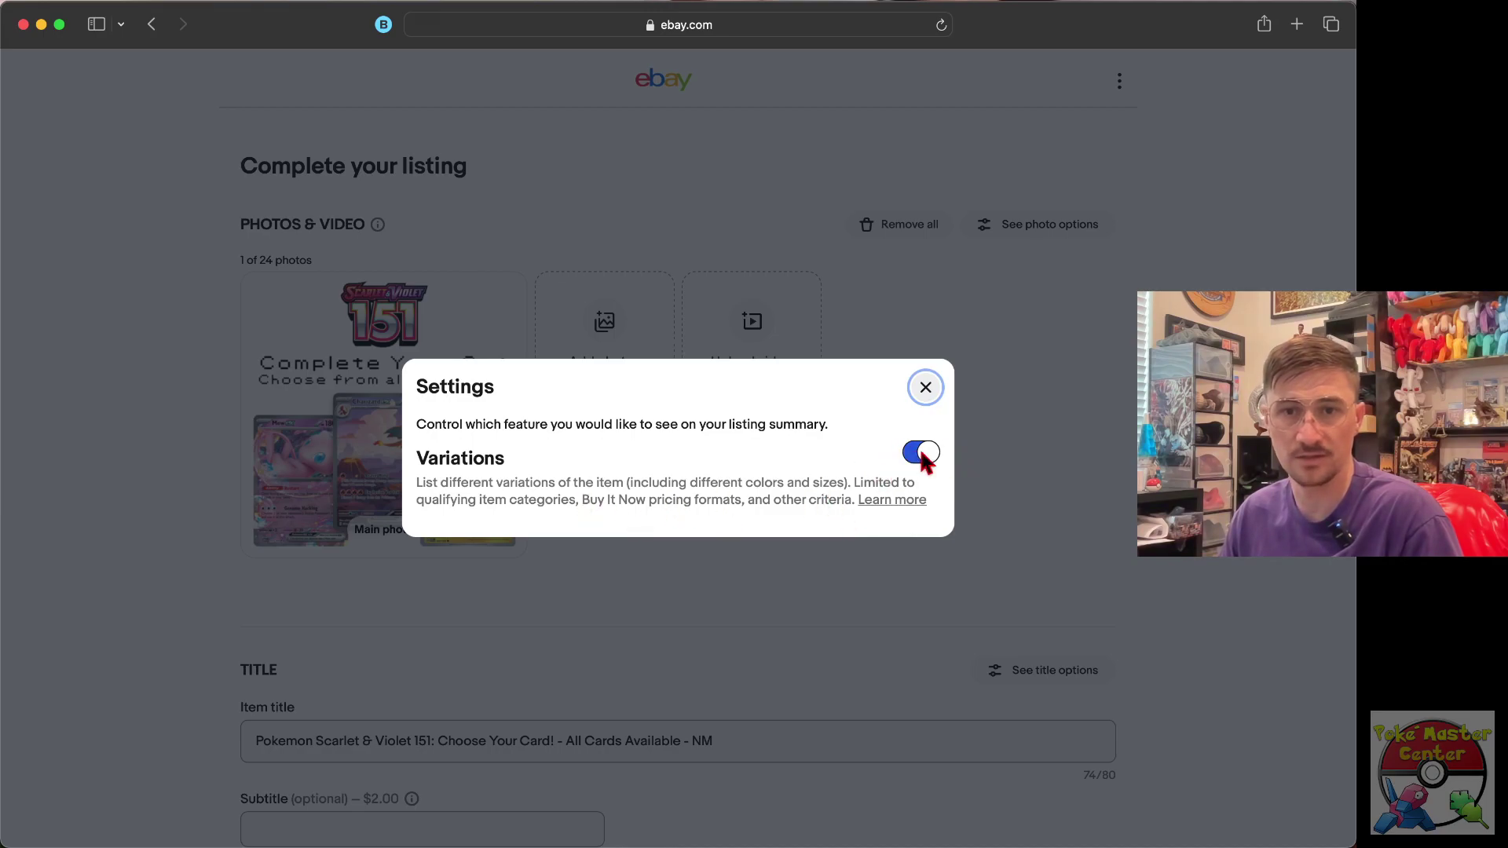
click(924, 387)
scroll(1002, 452, down, 5)
scroll(1001, 451, down, 10)
scroll(1002, 452, down, 10)
scroll(1002, 451, down, 5)
scroll(1001, 451, down, 3)
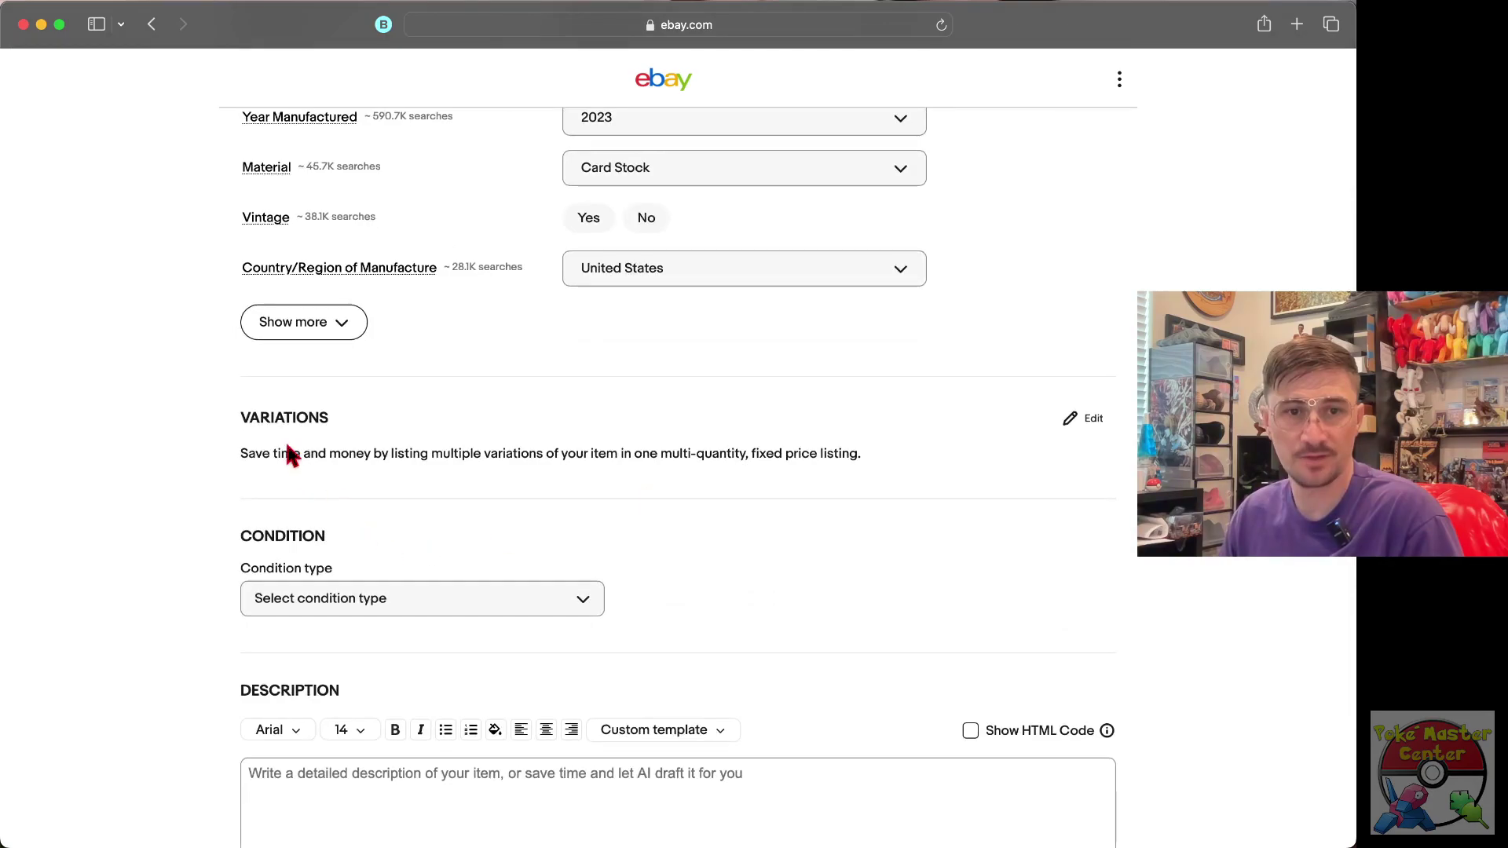
In the variations editor, start a custom attribute named 'Choose Your Card'.
click(1093, 423)
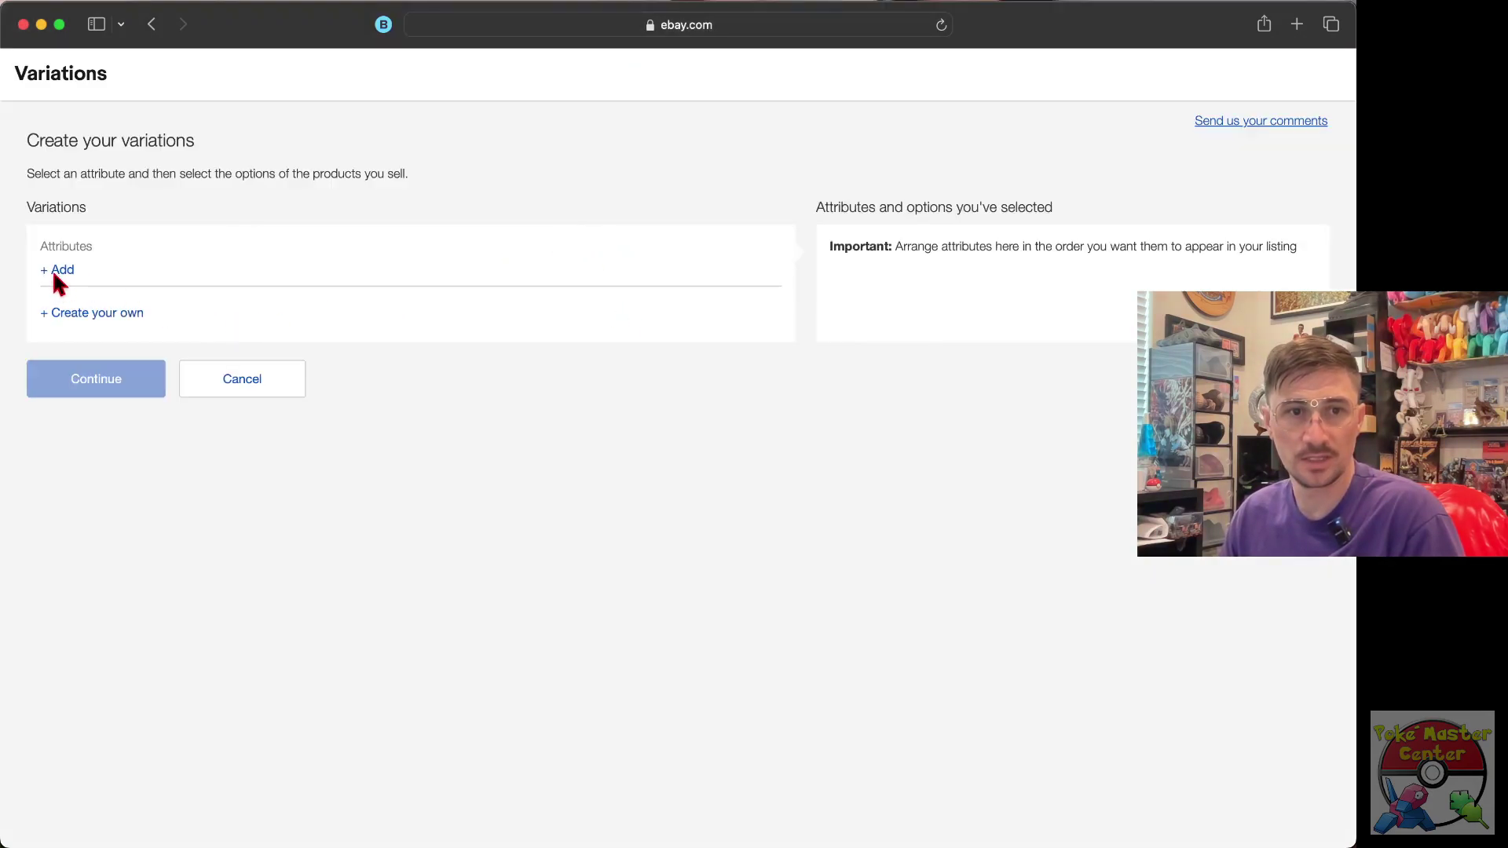
click(58, 271)
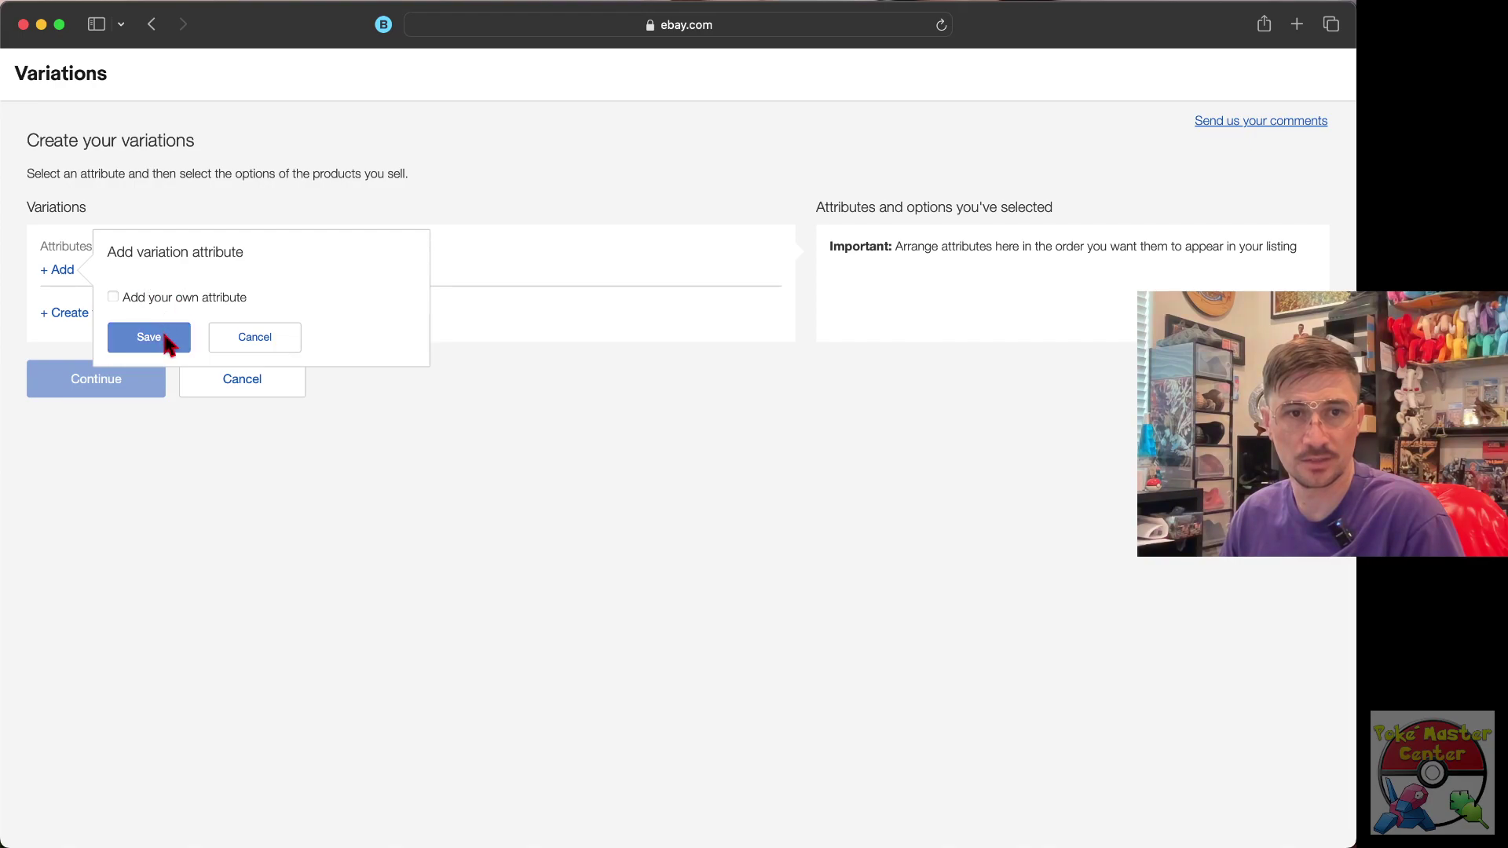
click(113, 298)
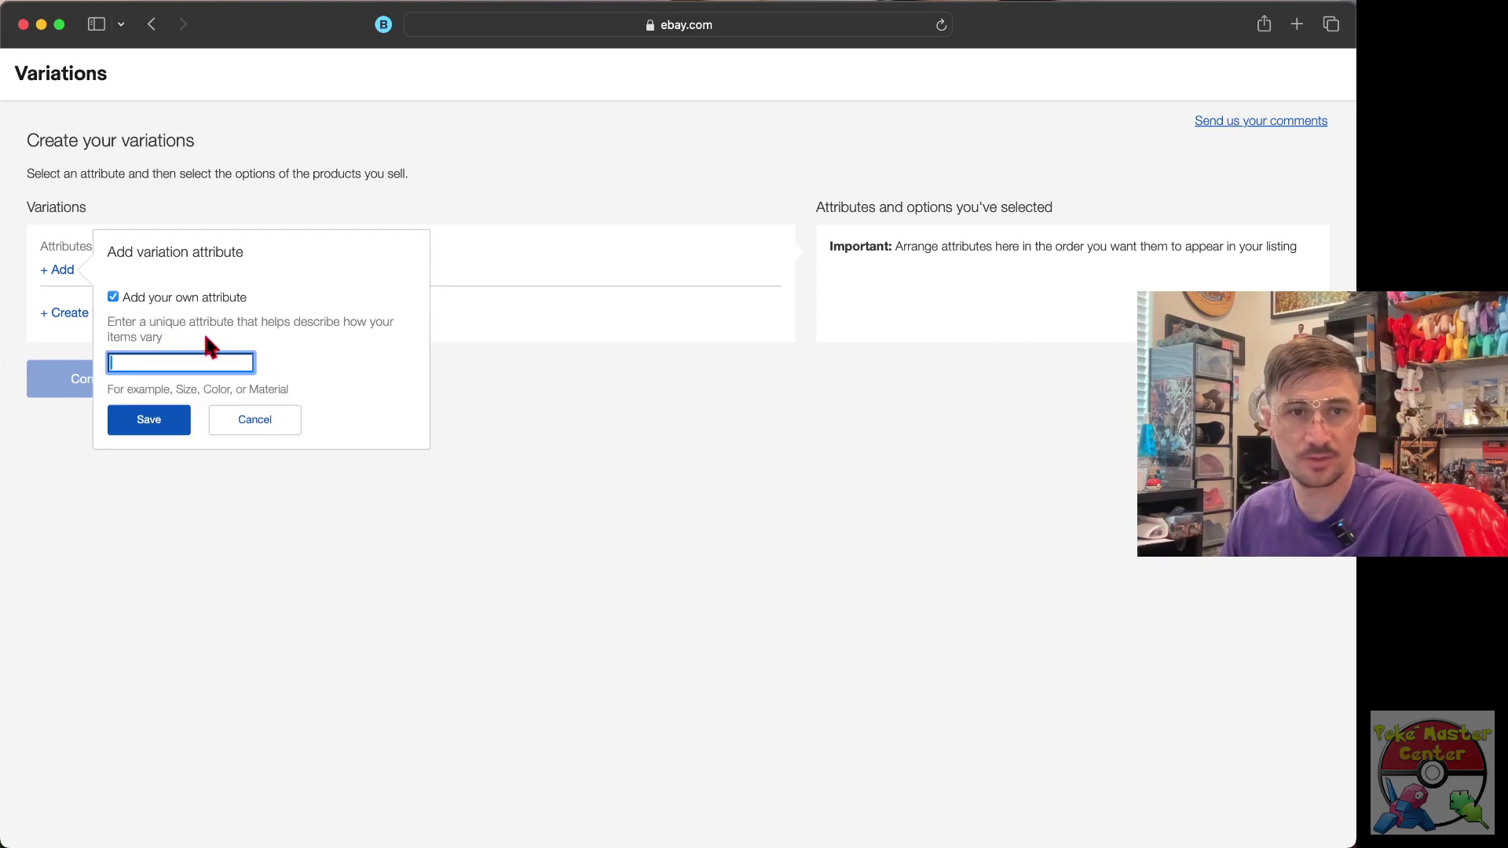
click(179, 361)
text(Choose Your Card)
Save the 'Choose Your Card' attribute, add options Charizard and Squirtle, and continue.
click(171, 420)
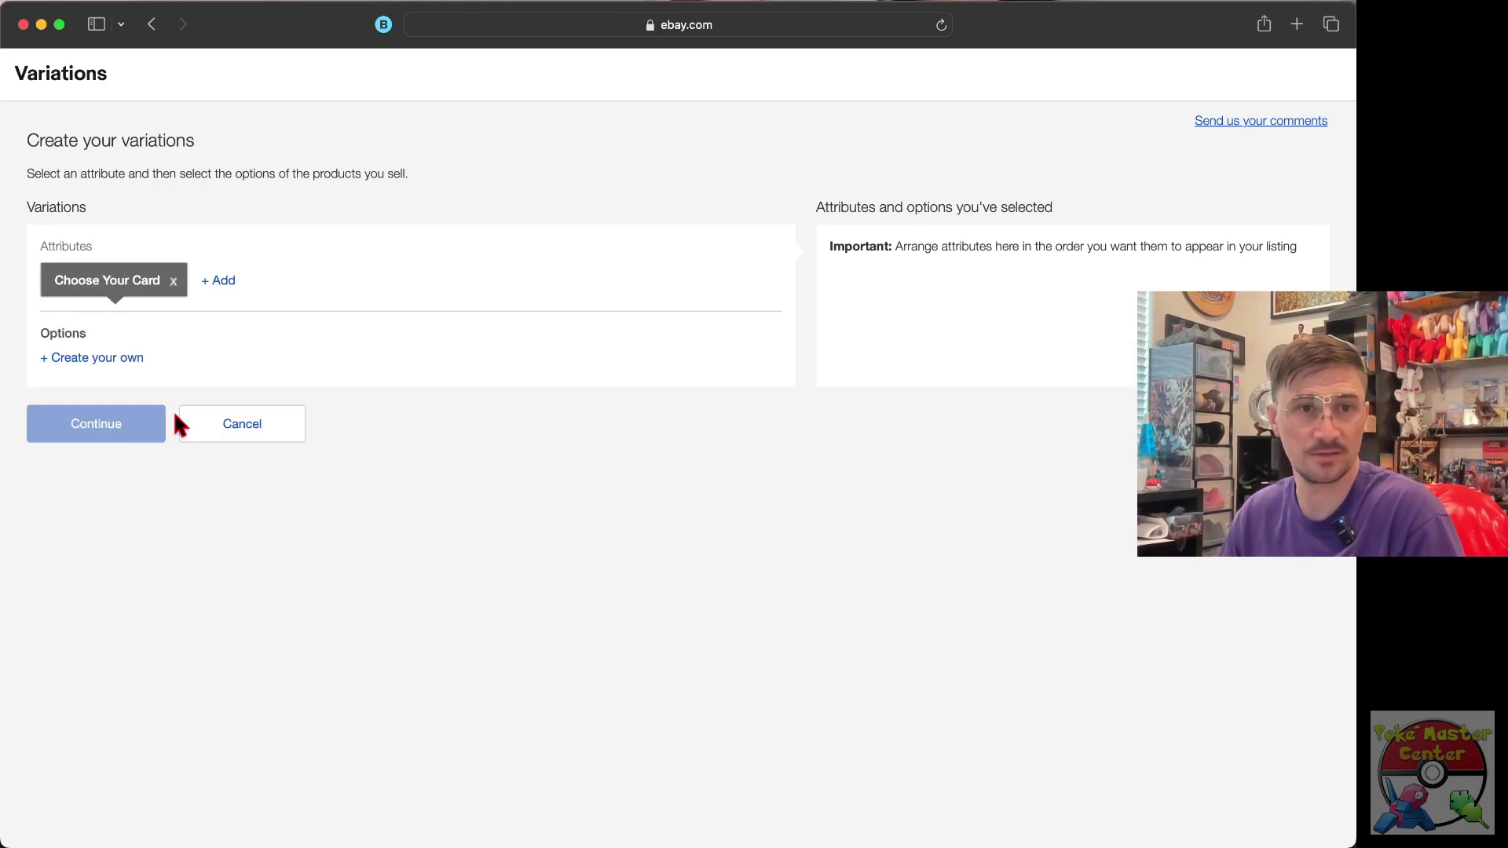
click(97, 357)
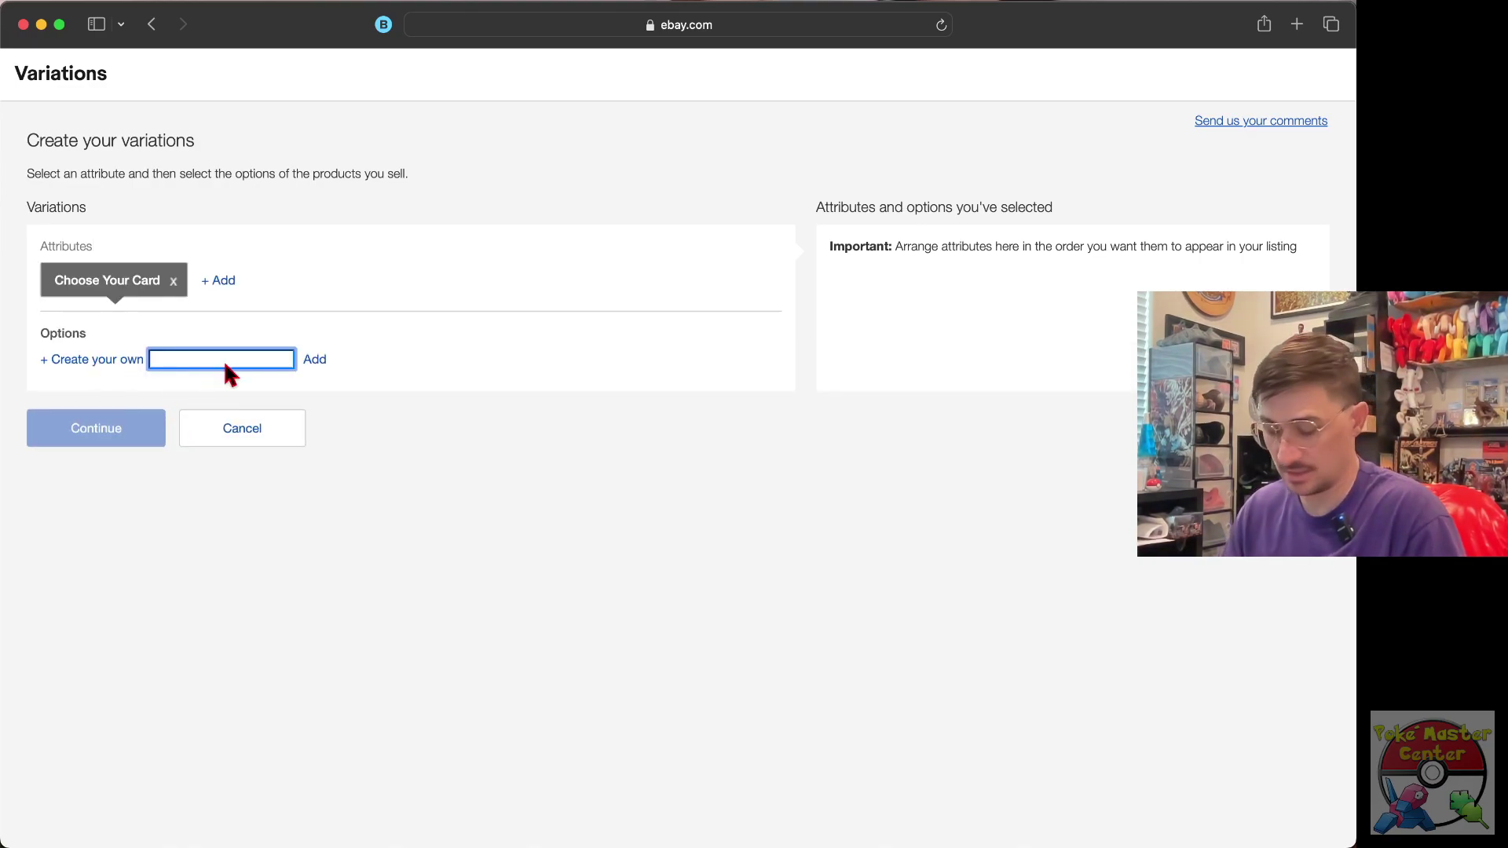
text(Charizard)
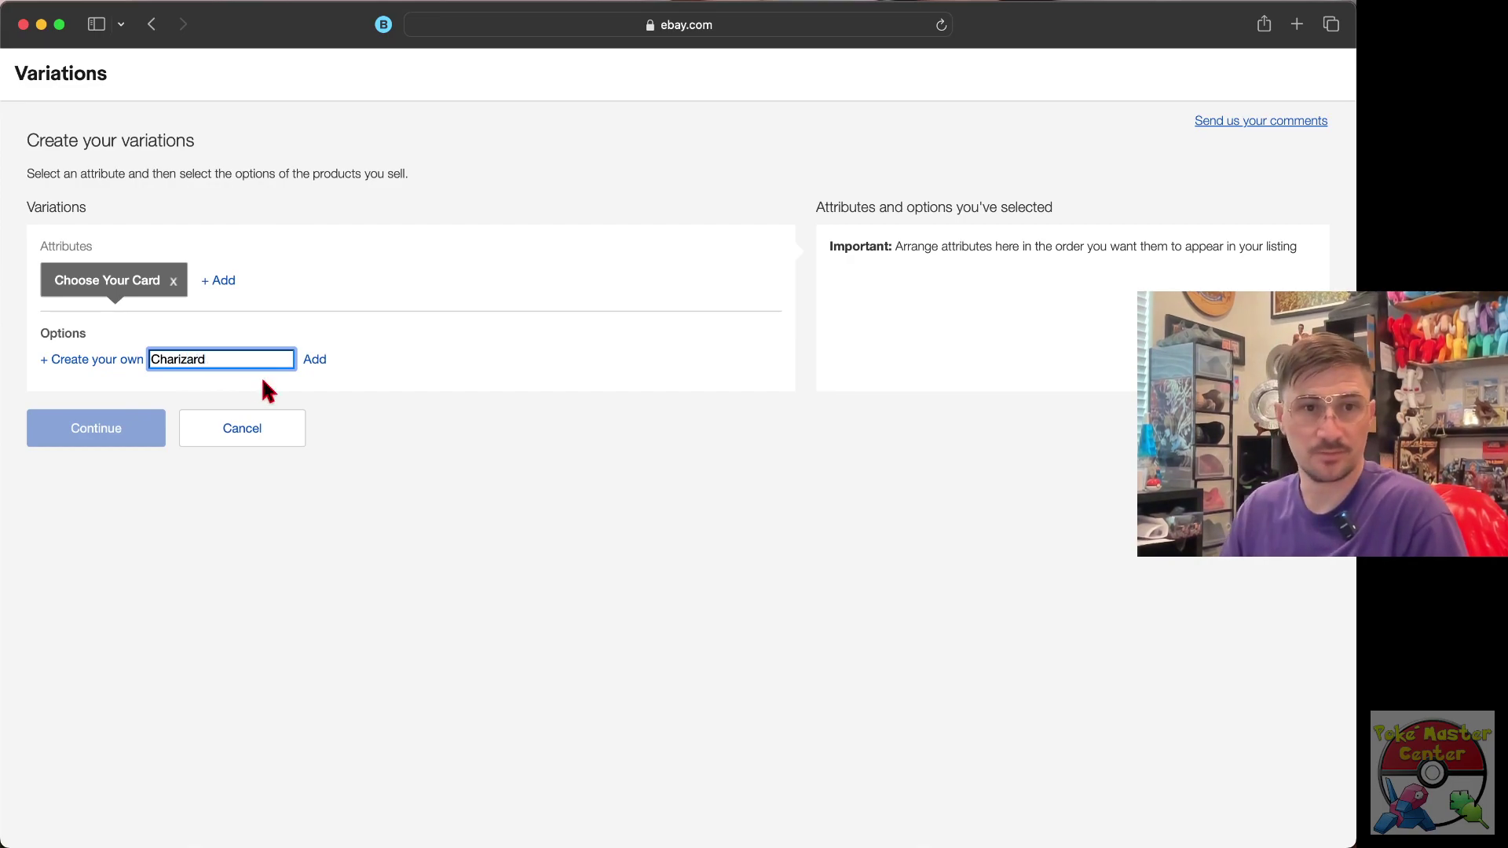
click(315, 359)
click(97, 404)
text(Squirtle)
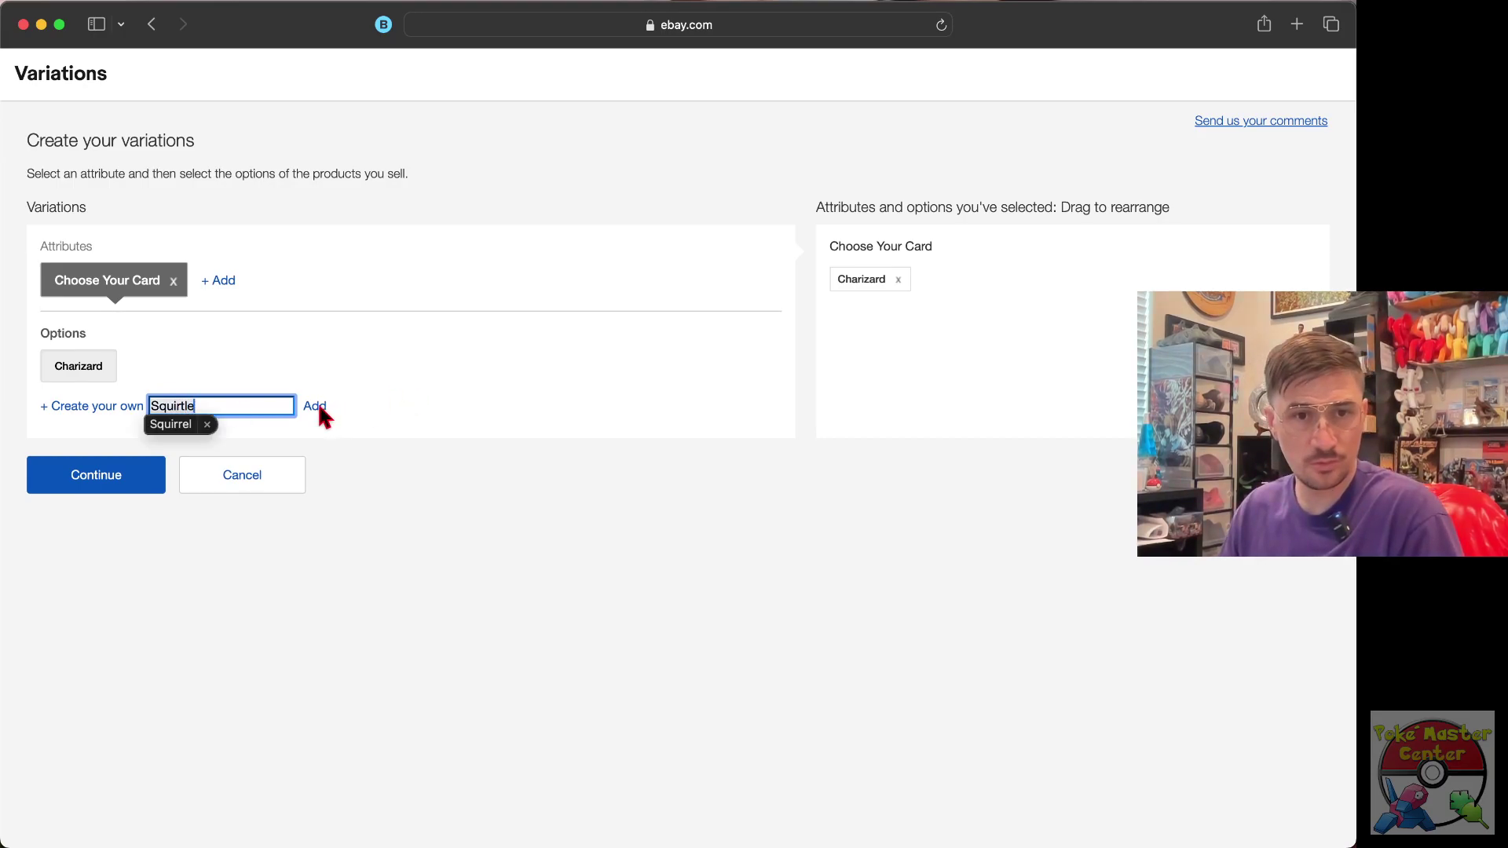
click(315, 405)
click(95, 470)
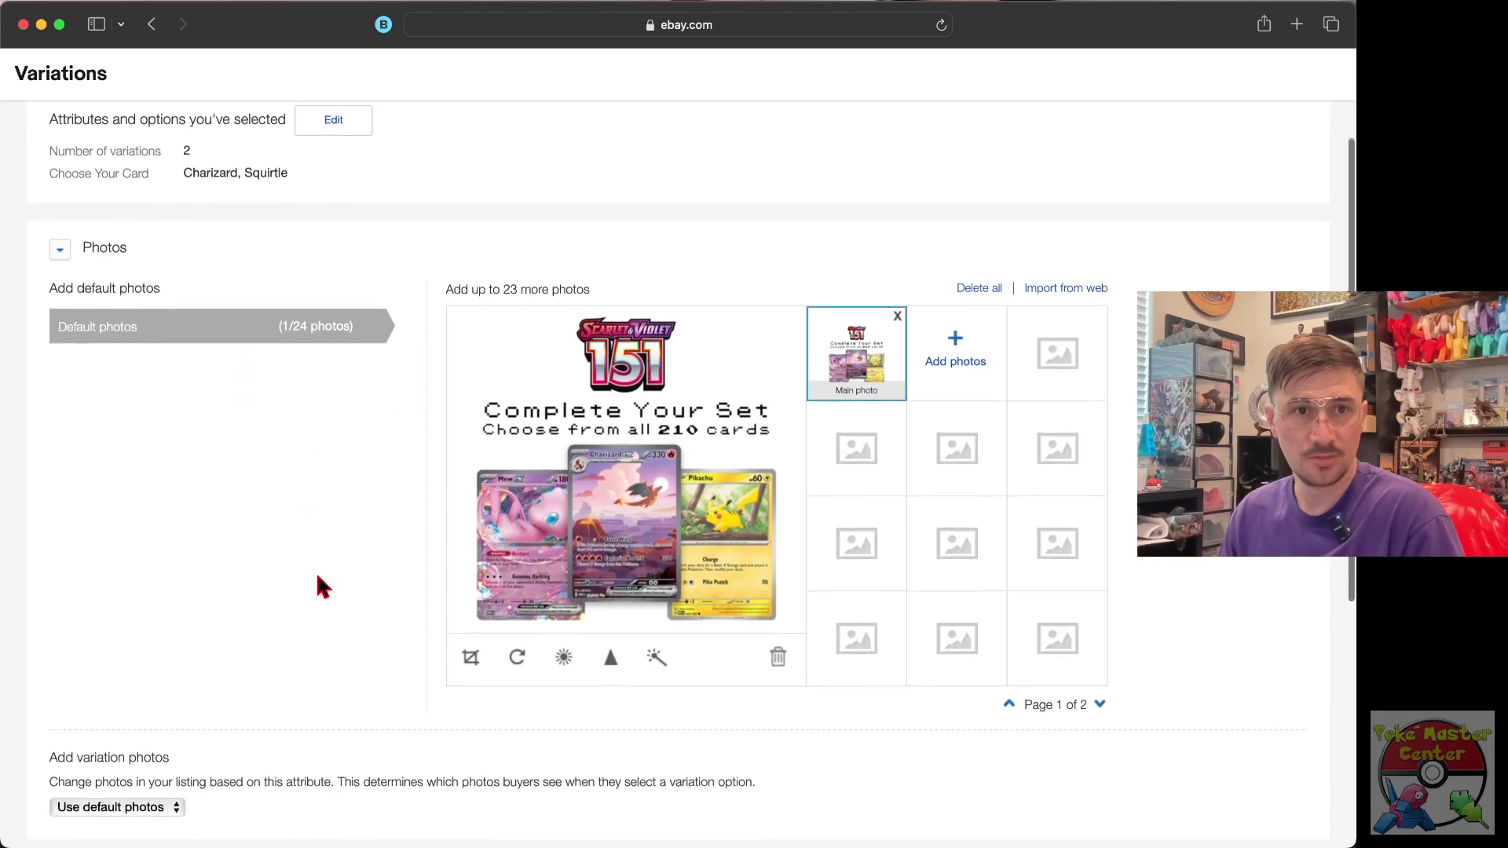
scroll(316, 572, down, 5)
scroll(316, 572, down, 3)
scroll(294, 553, up, 2)
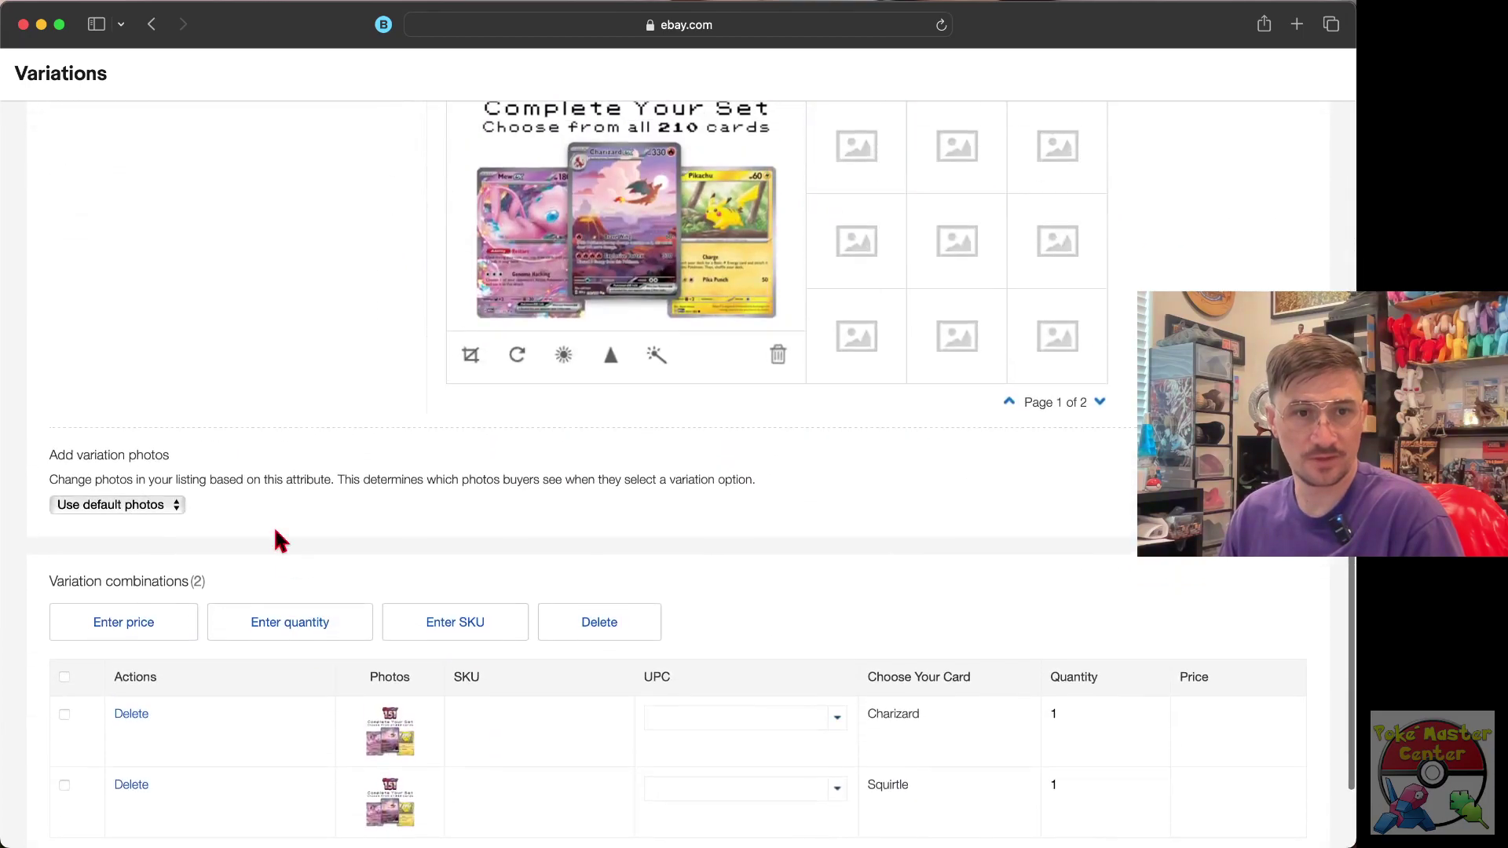
Change the variation photos dropdown from 'Use default photos' to 'Choose Your Card'.
click(157, 505)
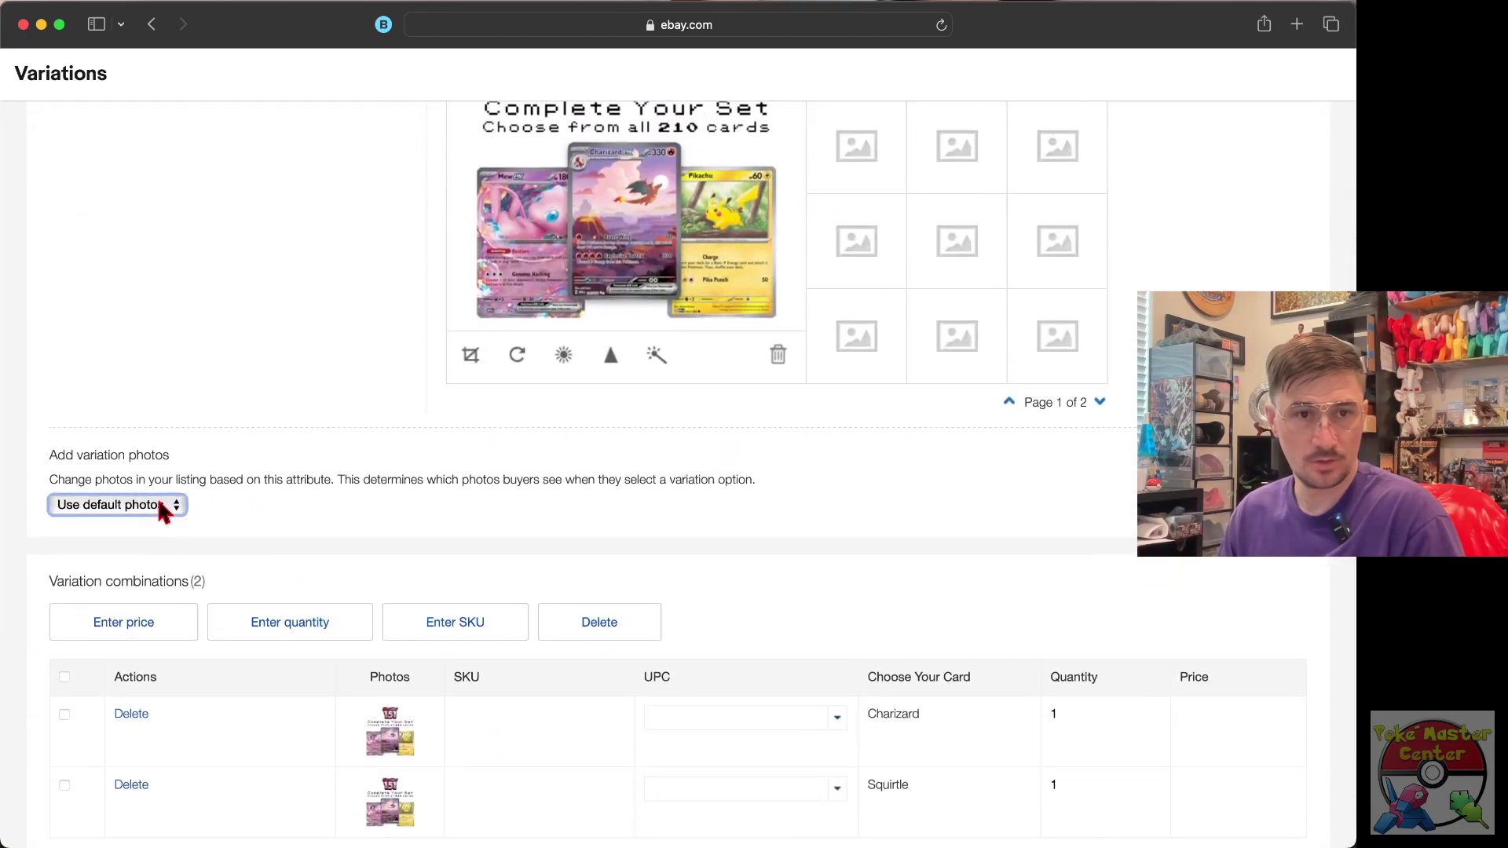
click(110, 520)
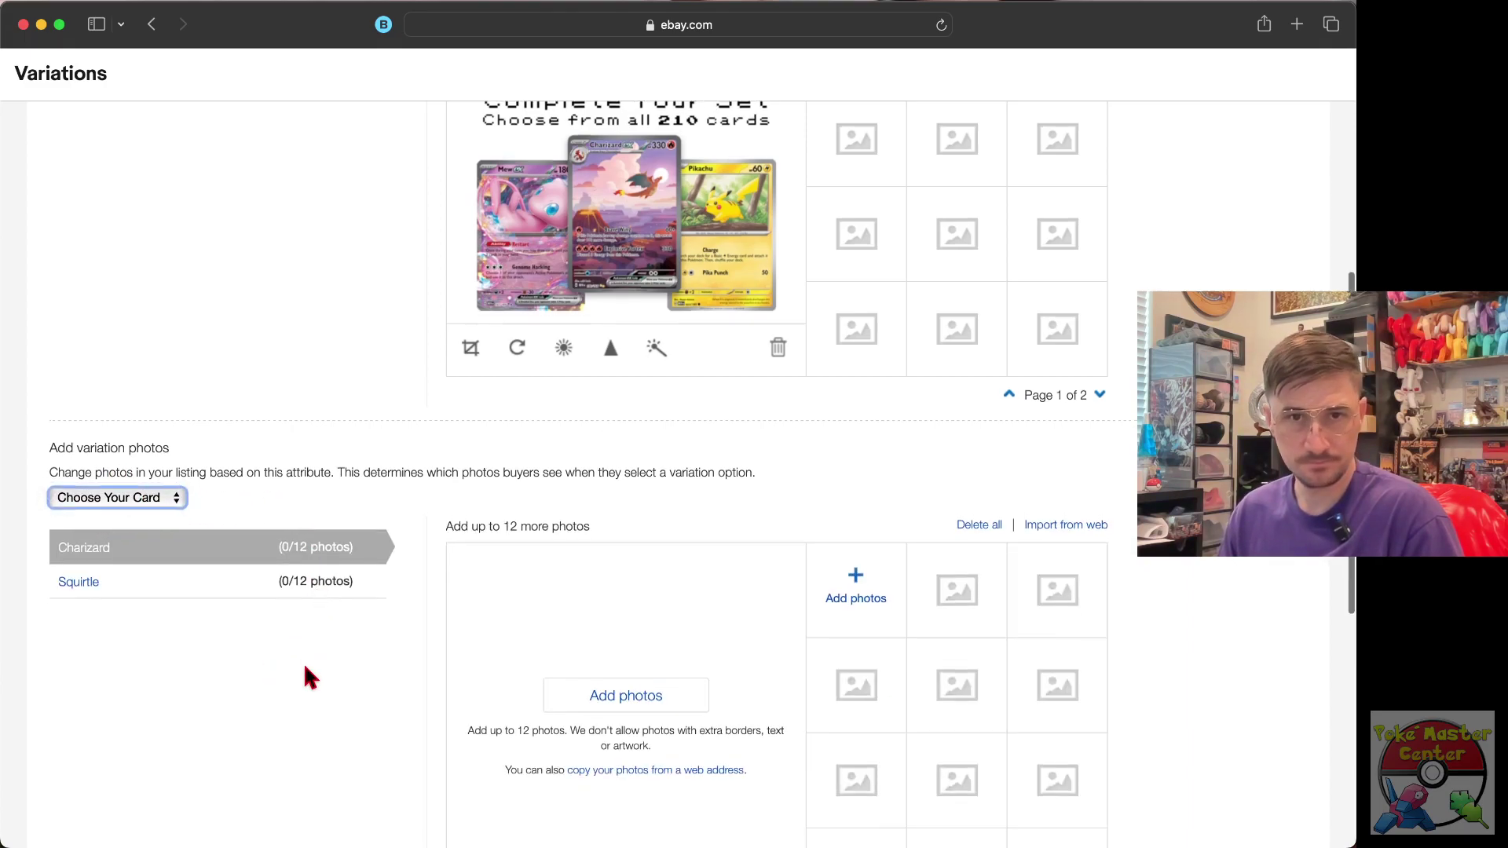
scroll(303, 660, up, 4)
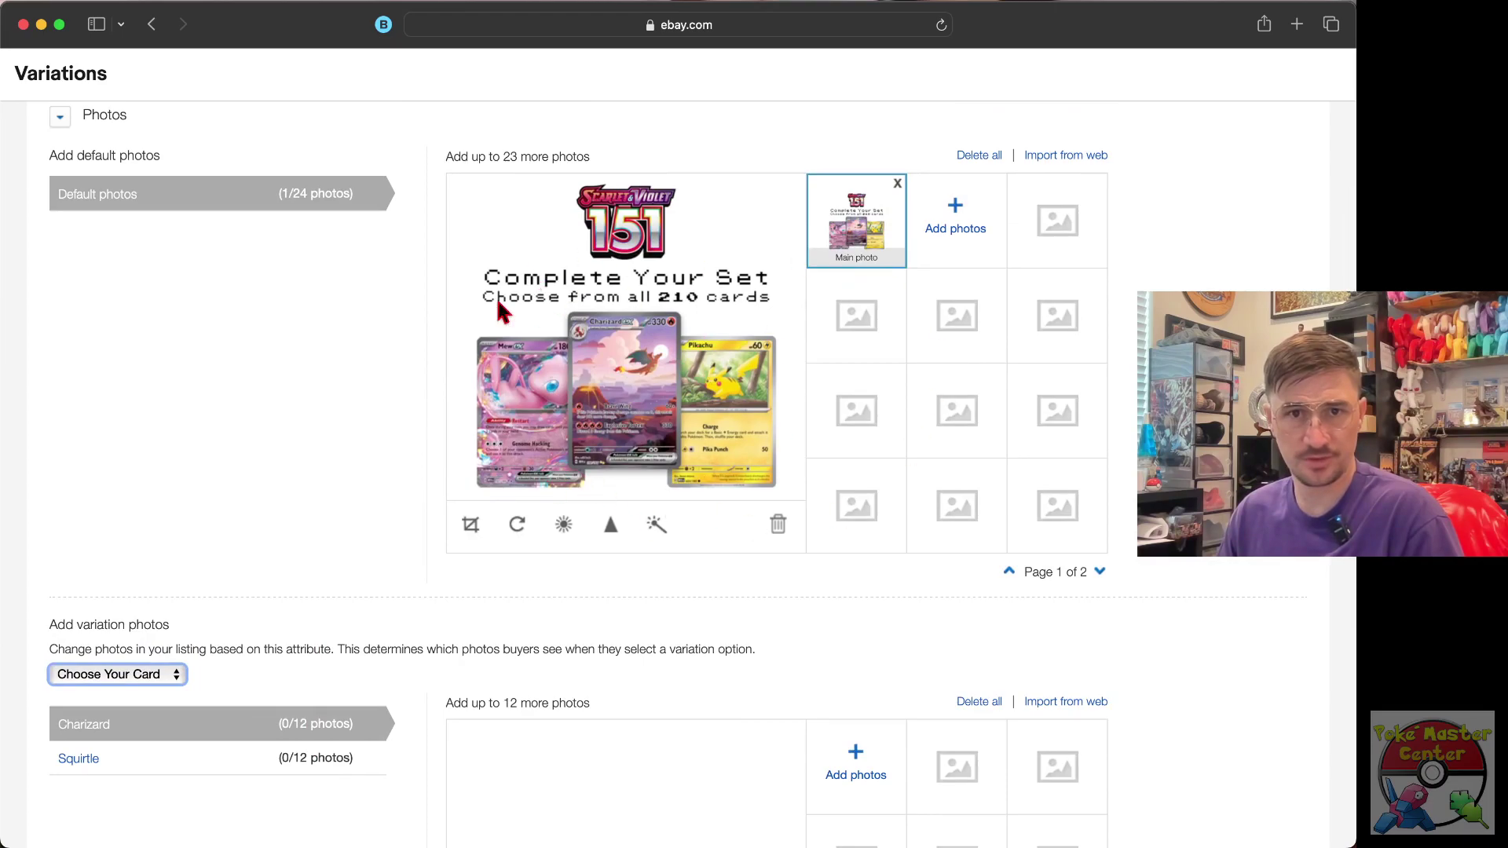
scroll(656, 423, down, 5)
scroll(656, 421, down, 2)
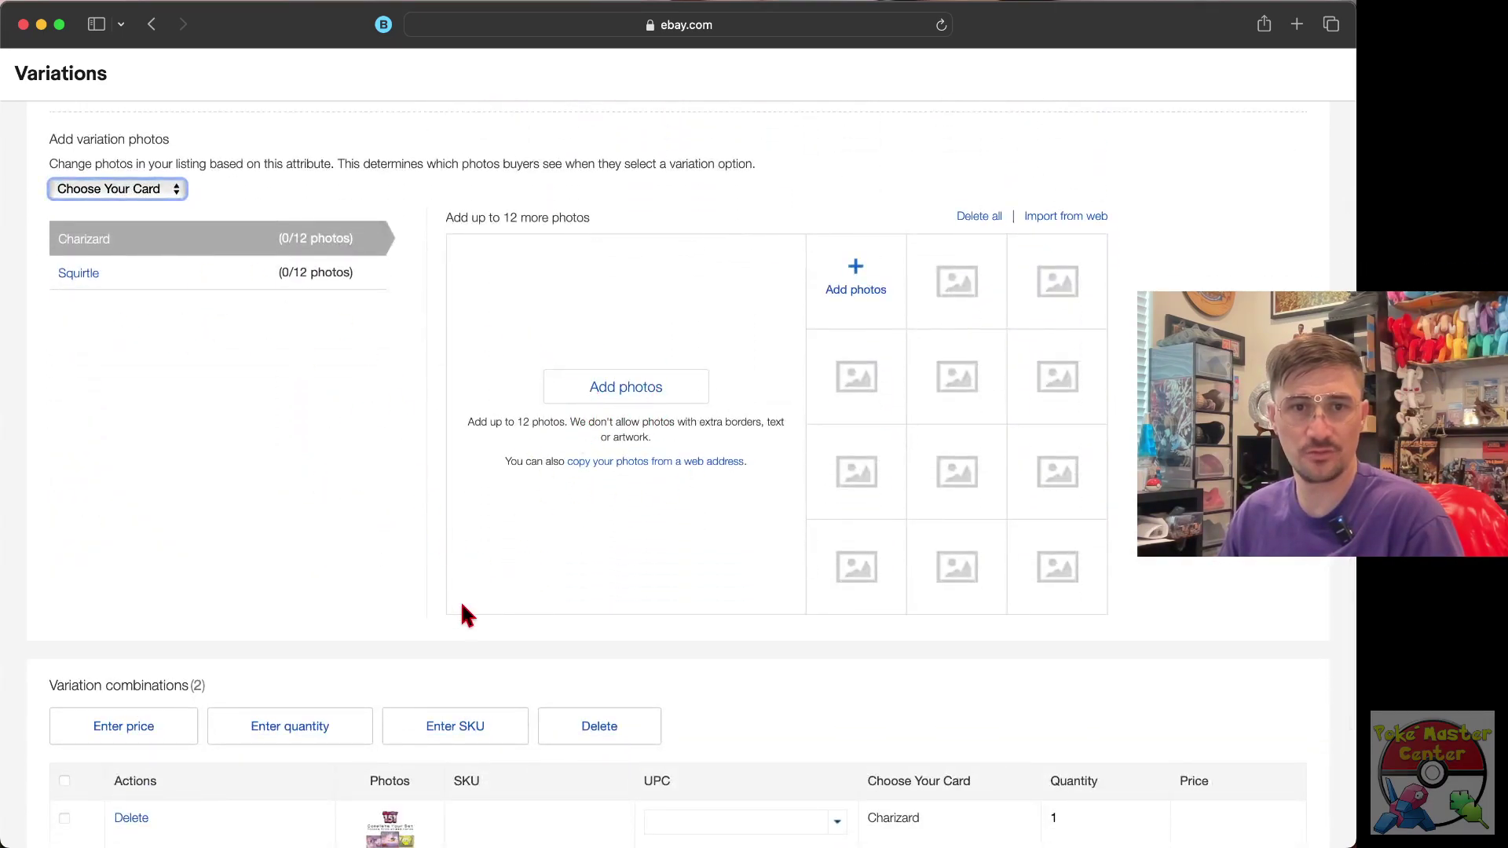
scroll(513, 571, down, 4)
scroll(513, 571, up, 4)
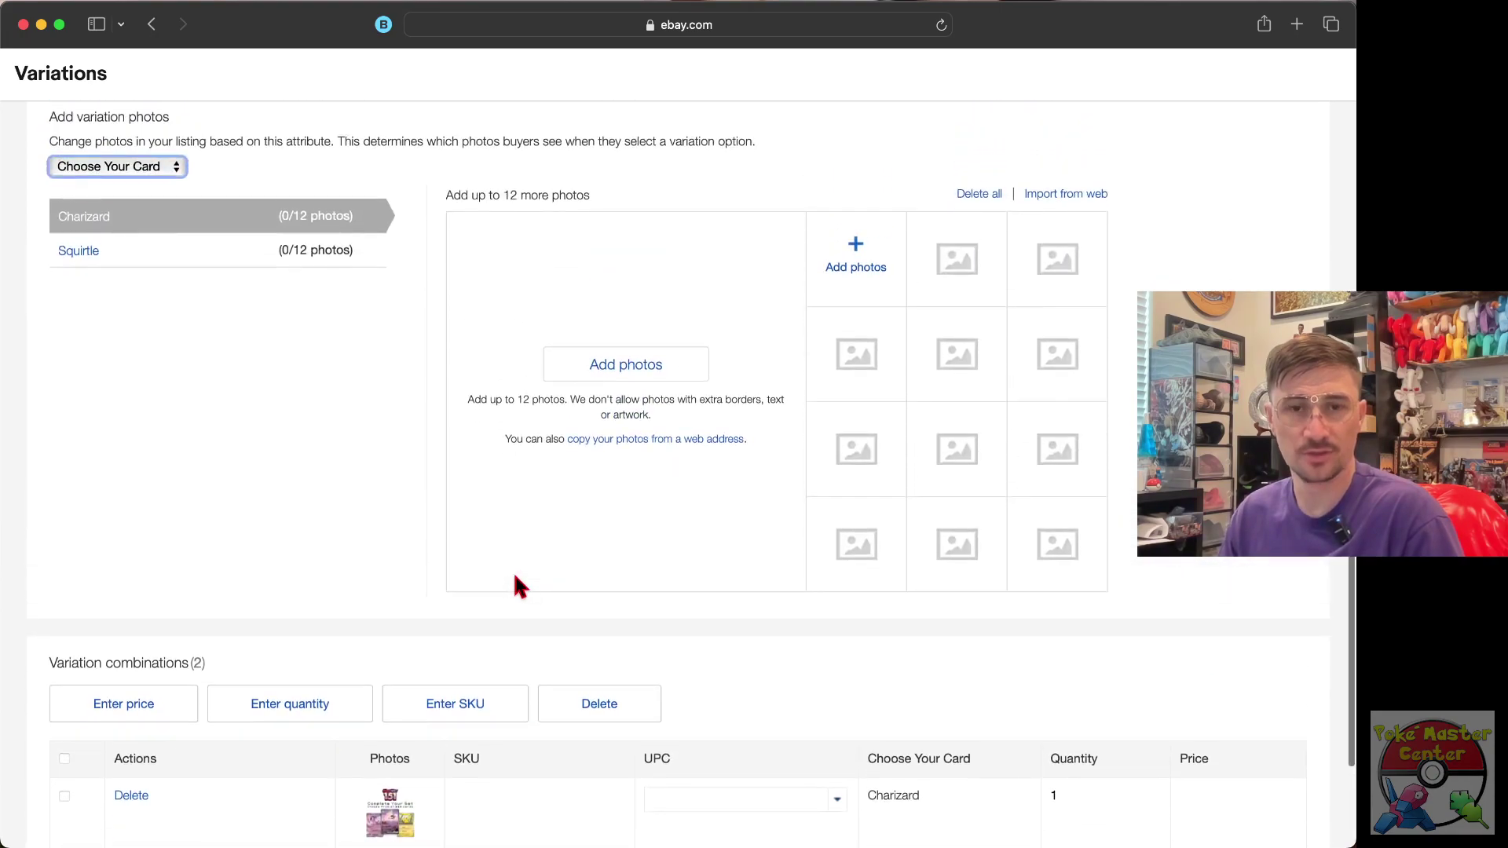
scroll(444, 538, down, 3)
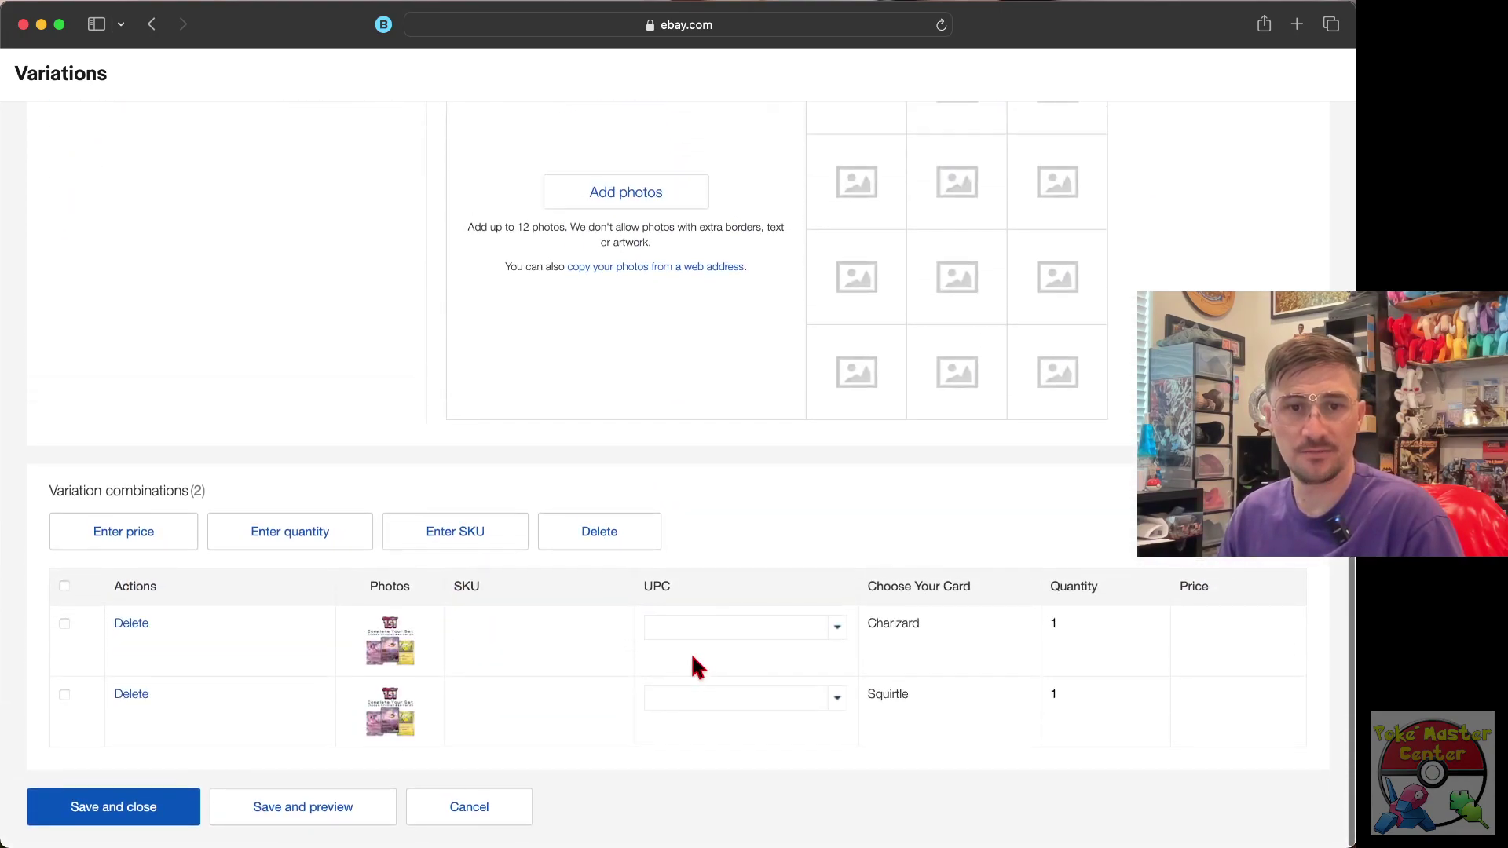